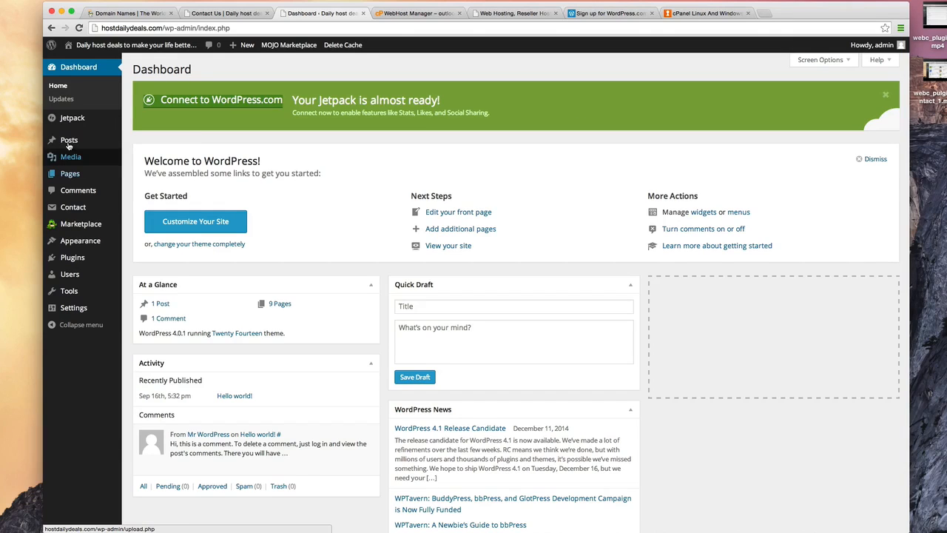
# - Open the list of all the site's pages
pyautogui.moveTo(70, 175)
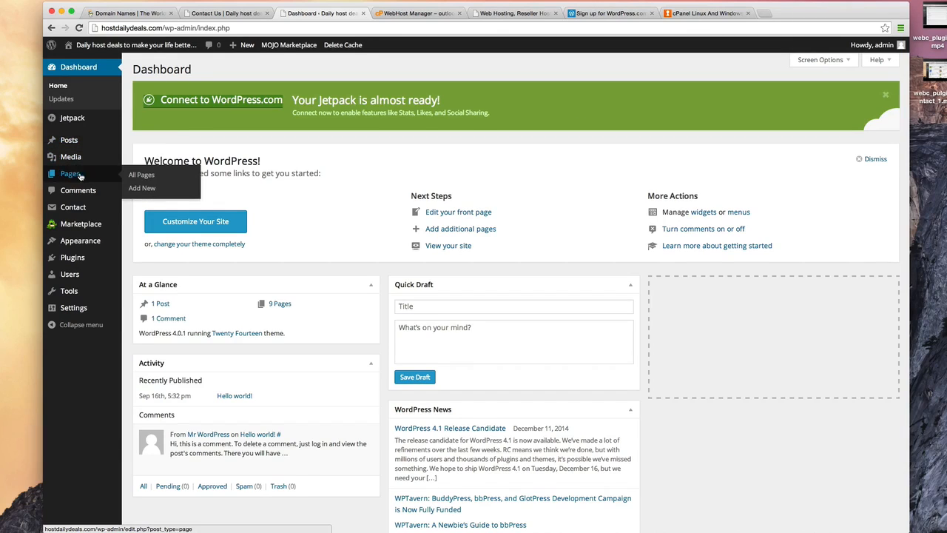
pyautogui.moveTo(74, 140)
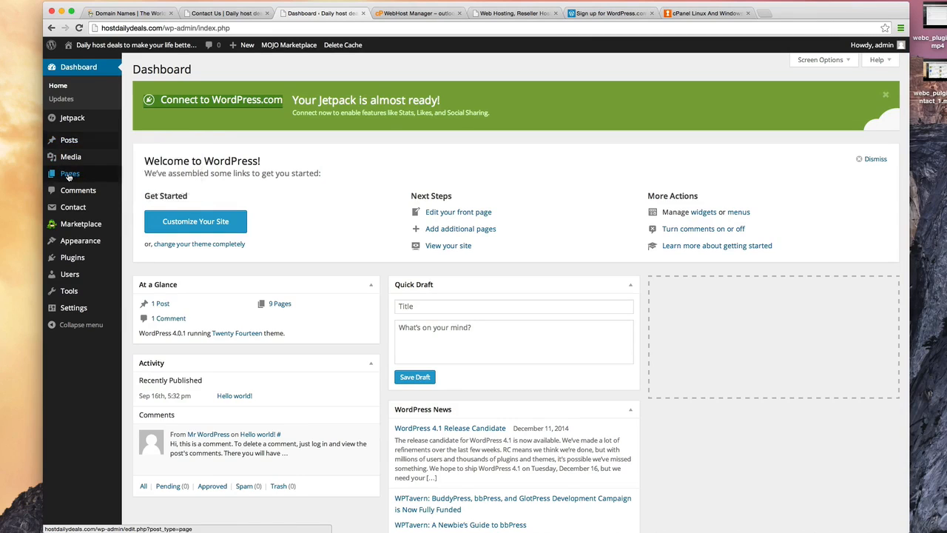
pyautogui.click(69, 174)
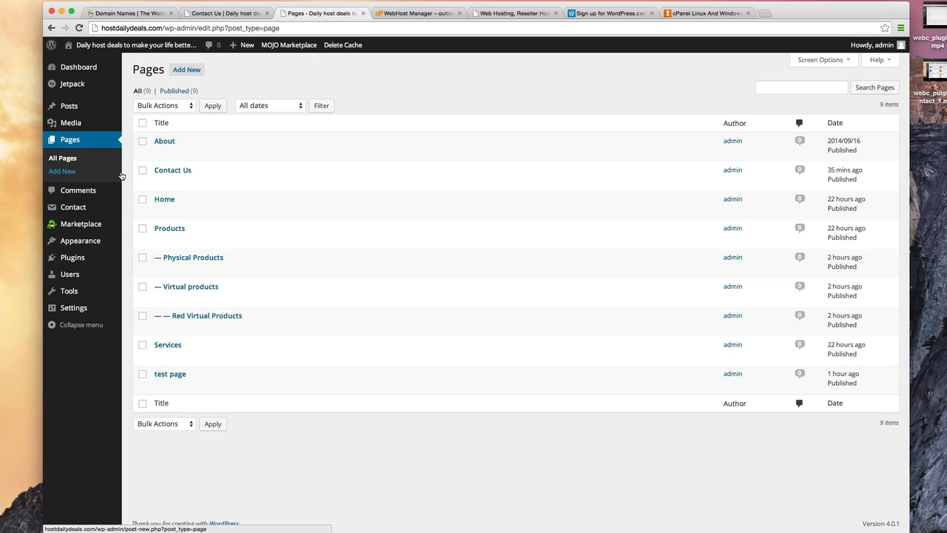
# - Move the "Hello world!" post to the trash from the list of posts
pyautogui.click(69, 107)
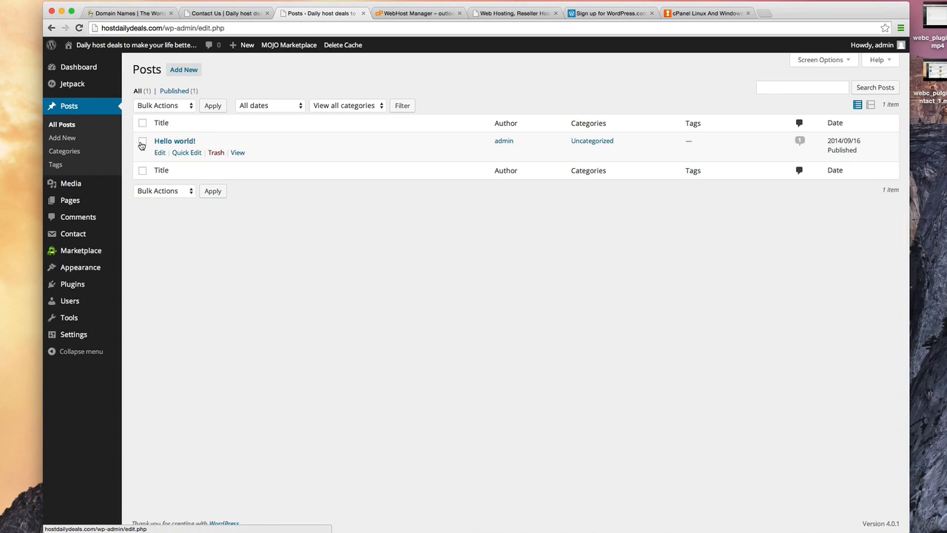
pyautogui.click(142, 141)
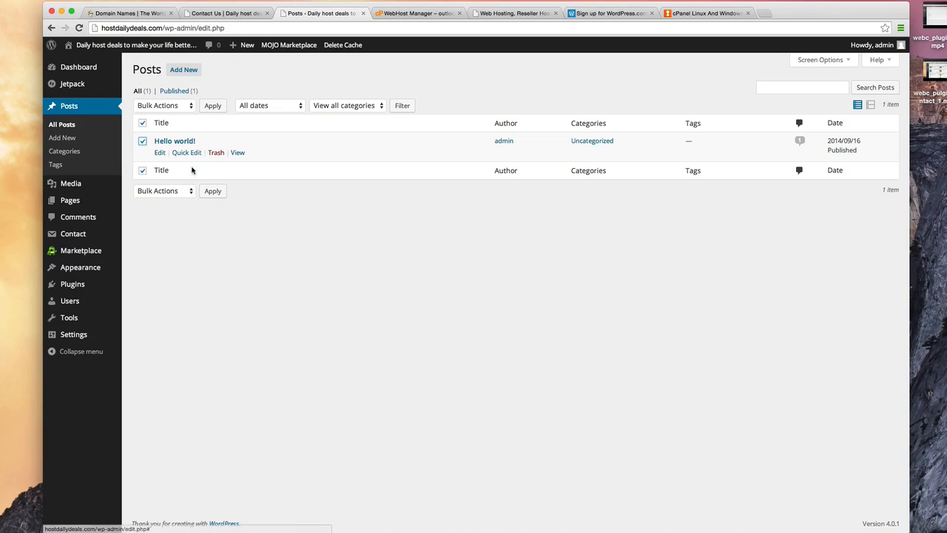
pyautogui.click(188, 191)
pyautogui.click(177, 209)
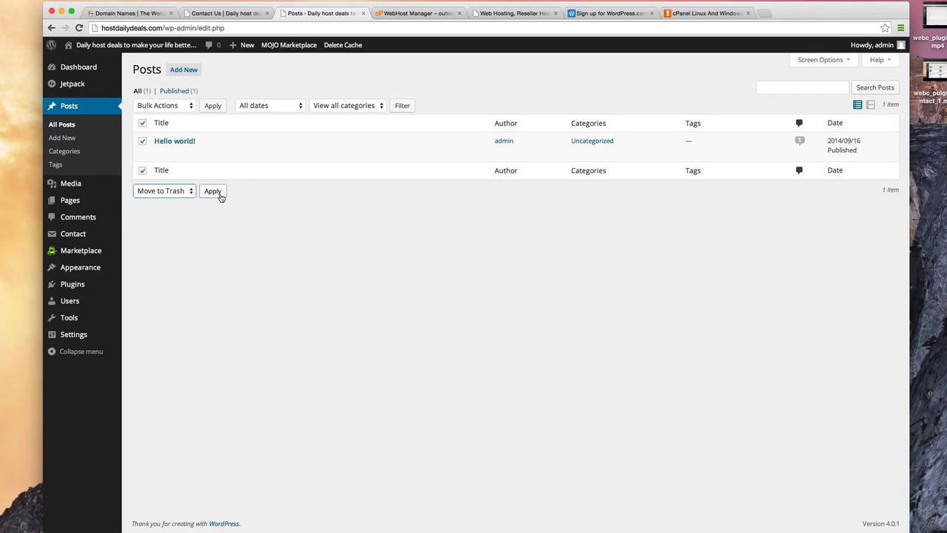
pyautogui.click(214, 191)
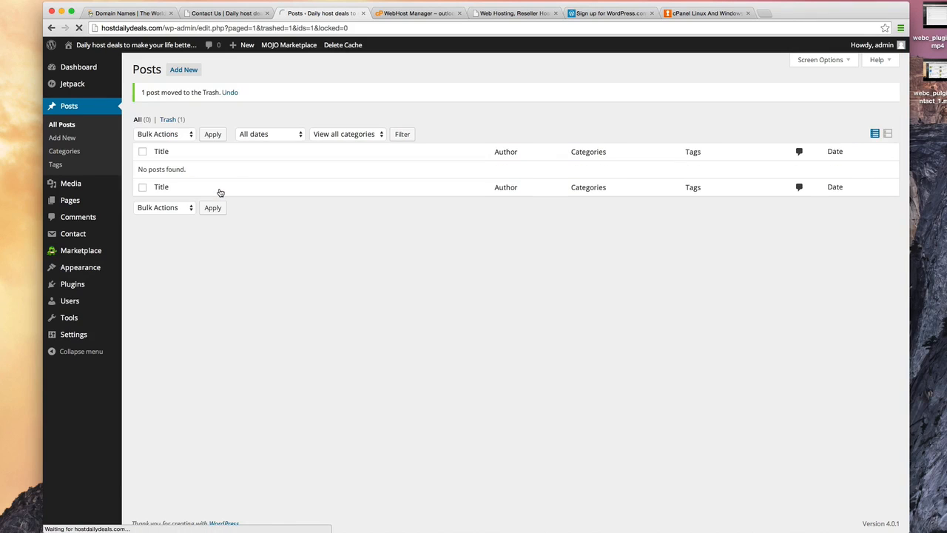
# - Start a new post and title it "Review of Red Product"
pyautogui.click(185, 71)
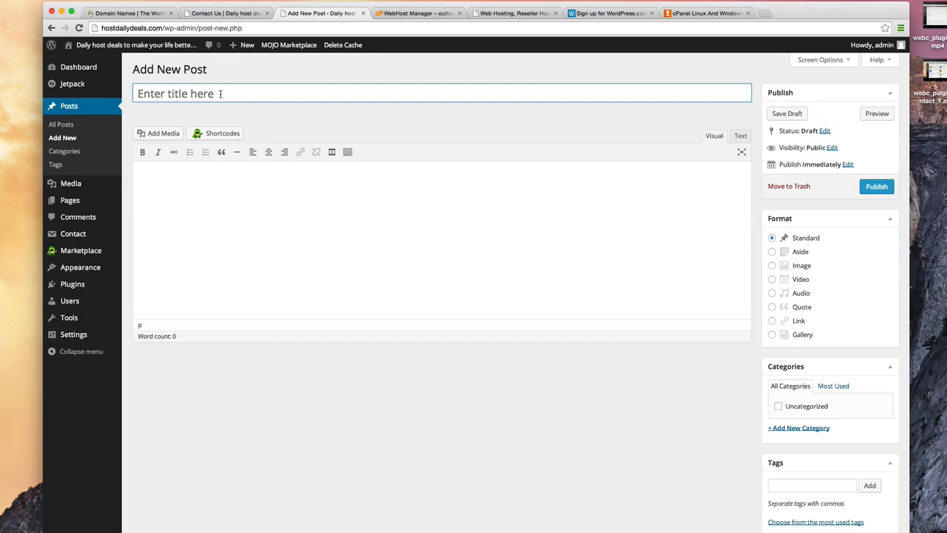
pyautogui.write('Review')
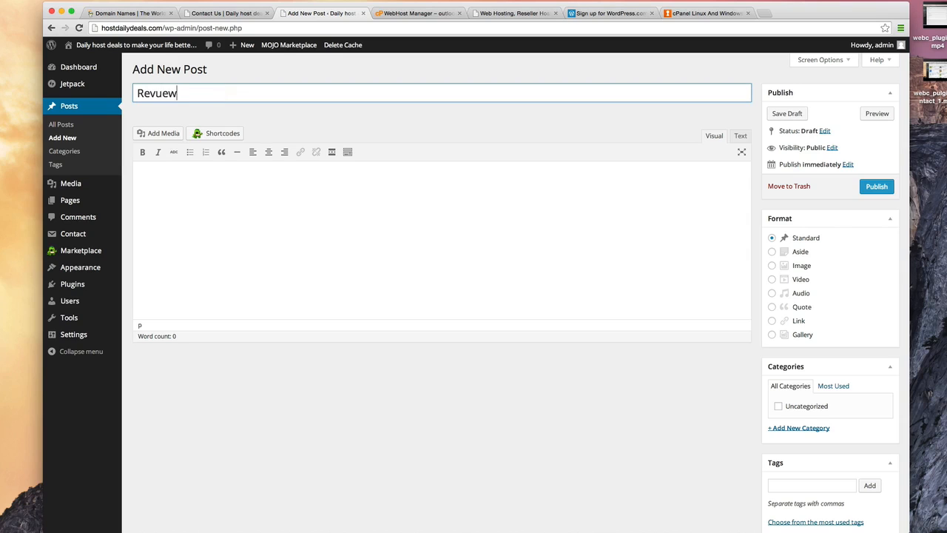
pyautogui.press('BackSpace')
pyautogui.press('BackSpace')
pyautogui.press('BackSpace')
pyautogui.write('iew of Red Oro')
pyautogui.press('BackSpace')
pyautogui.press('BackSpace')
pyautogui.press('BackSpace')
pyautogui.write('Prodd')
pyautogui.press('BackSpace')
pyautogui.write('uct')
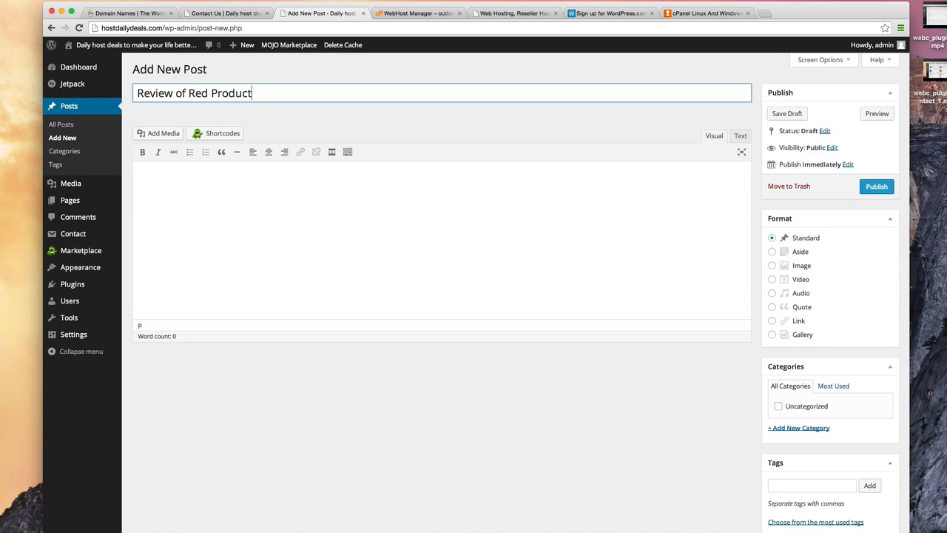
# - Write the post body "I recently review the Red product, and this is what I found:", followed by separate "Pro's" and "Cons:" lines
pyautogui.press('Tab')
pyautogui.write('I re')
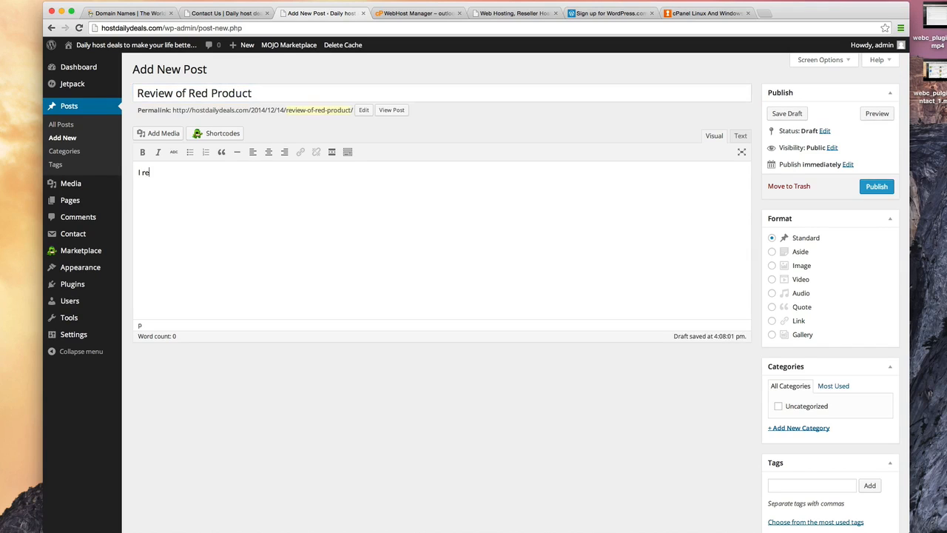
pyautogui.write('cently review the Red pro')
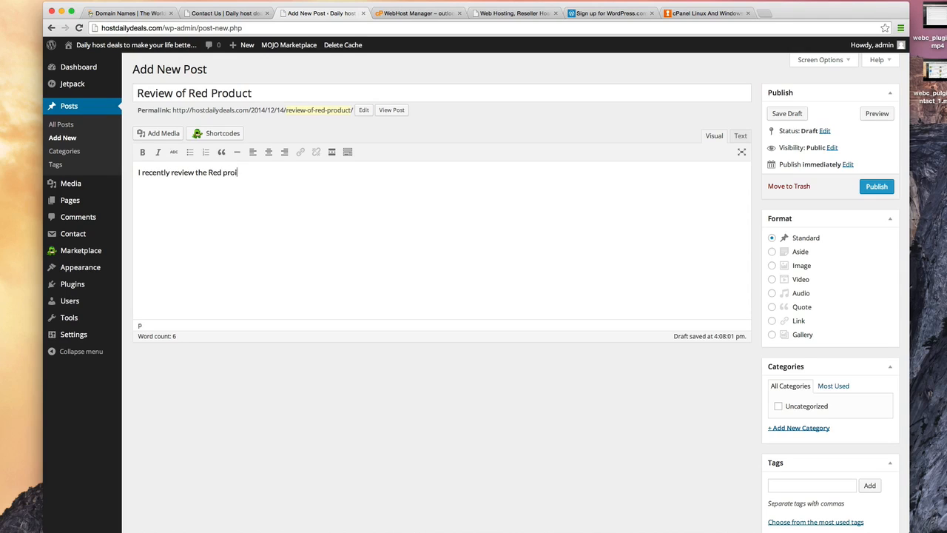
pyautogui.write('duct, and this is what I found:  P')
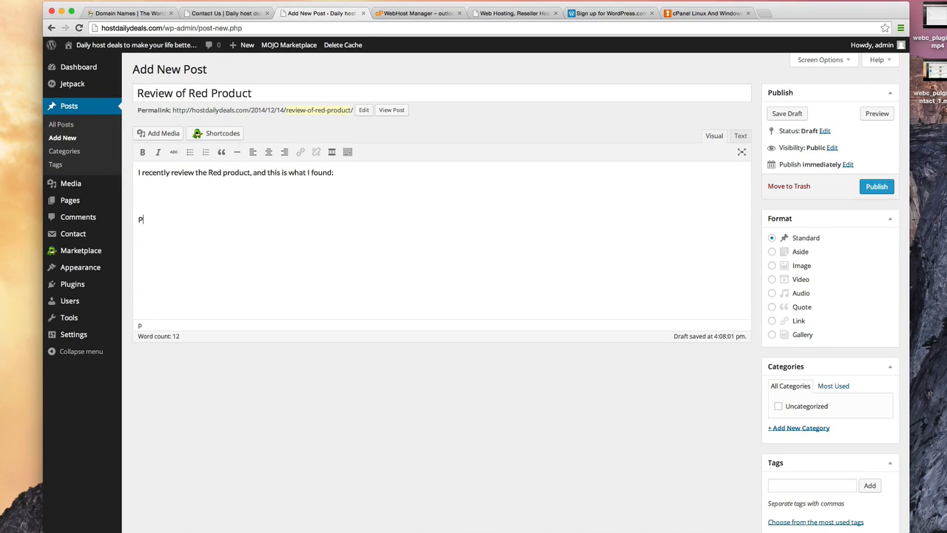
pyautogui.write("ro's  ")
pyautogui.write('Cons:')
pyautogui.press('Return')
pyautogui.press('Return')
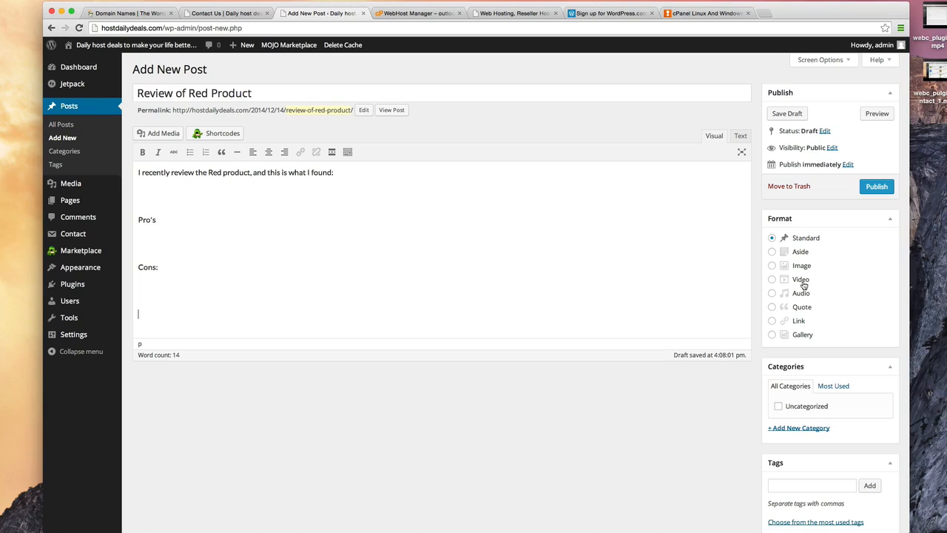
# - Create a new category named Blog for the post and publish the post
pyautogui.scroll(-2, 804, 284)
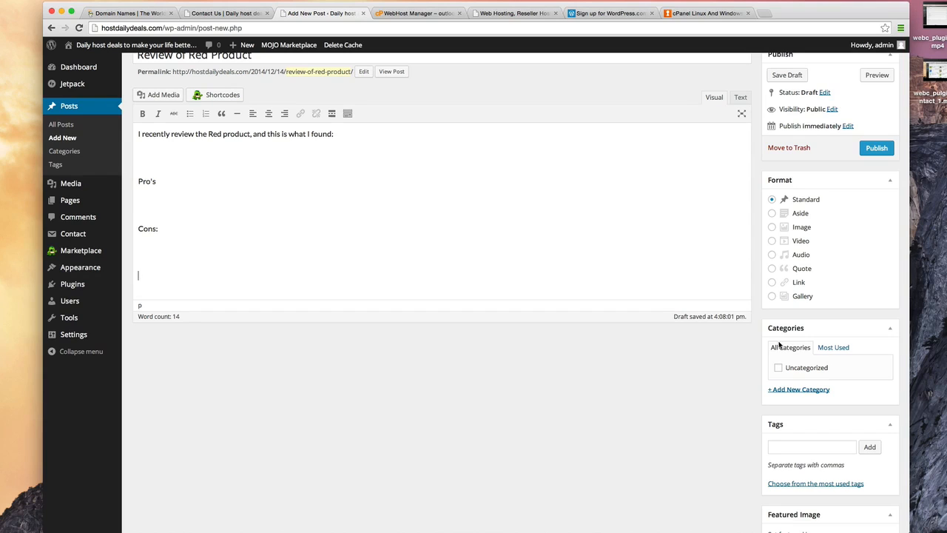
pyautogui.click(802, 390)
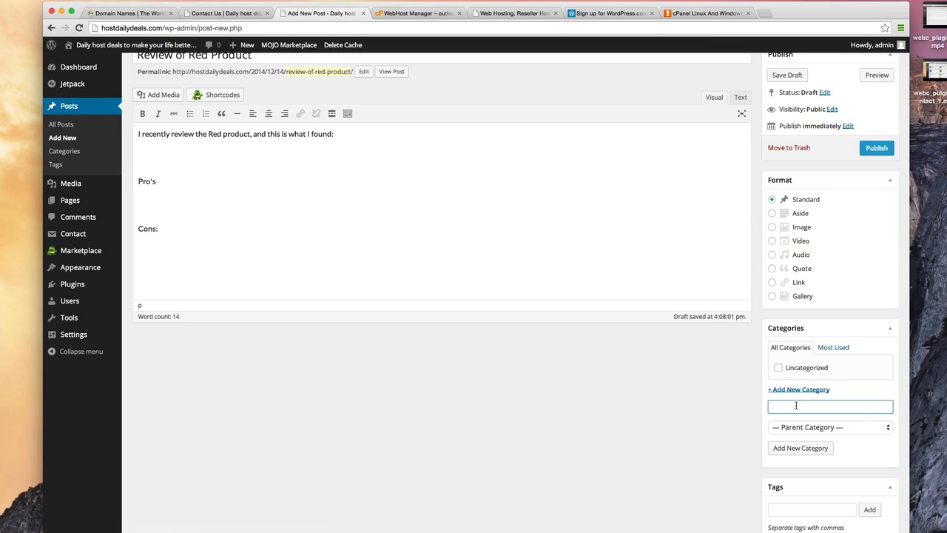
pyautogui.write('Blog')
pyautogui.click(815, 448)
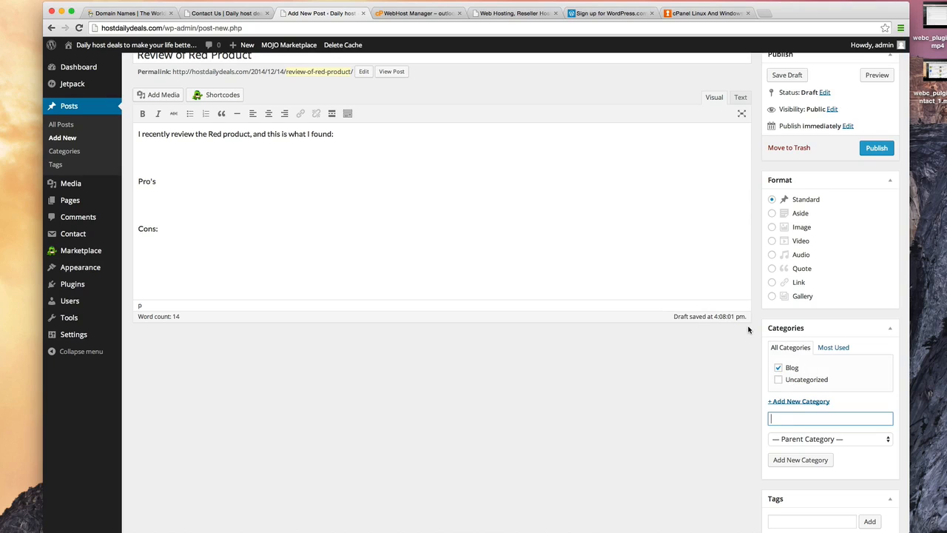
pyautogui.scroll(2, 750, 326)
pyautogui.click(873, 189)
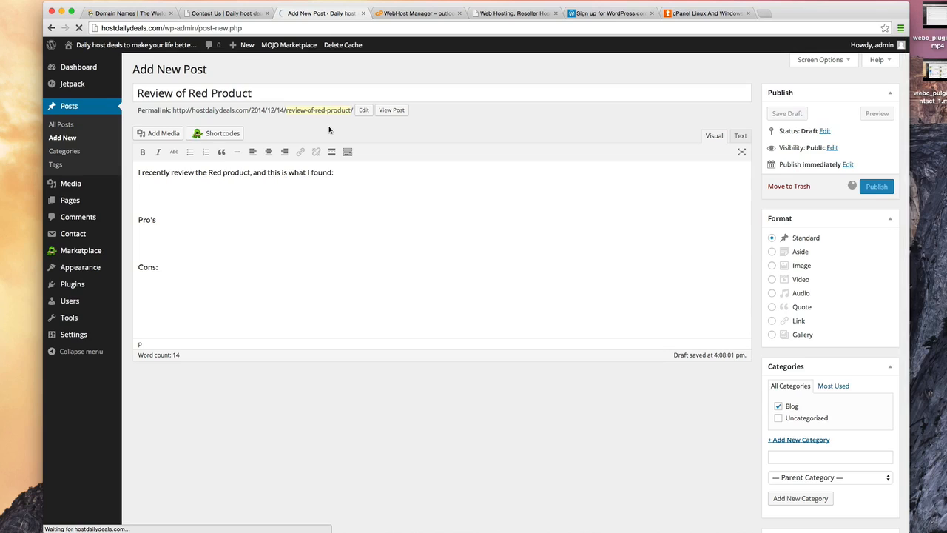
# - Reload the live site and examine its home page and navigation for the new post
pyautogui.click(230, 13)
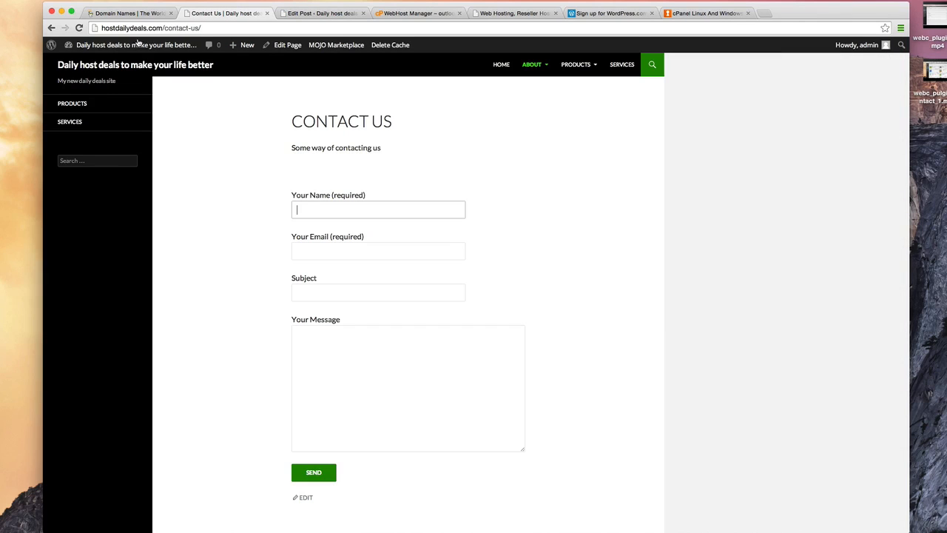
pyautogui.click(78, 28)
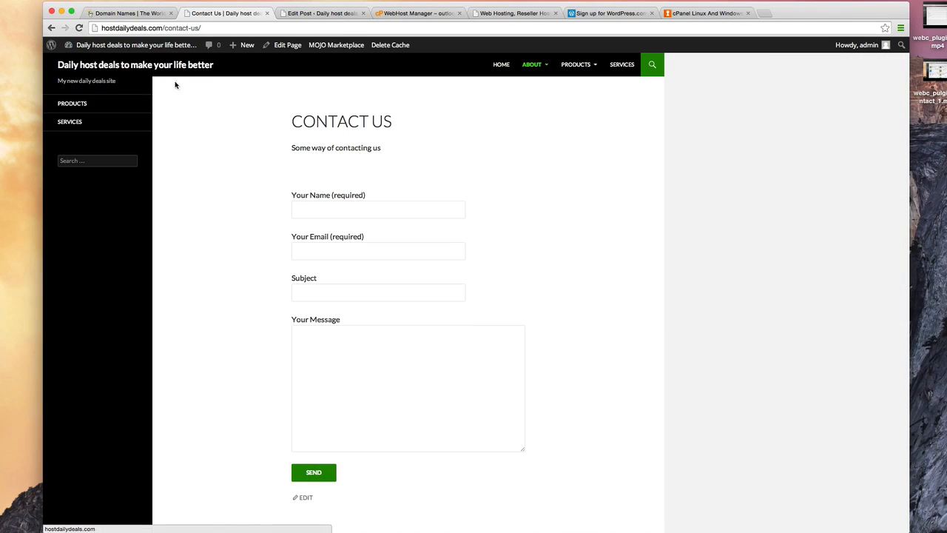
pyautogui.click(91, 65)
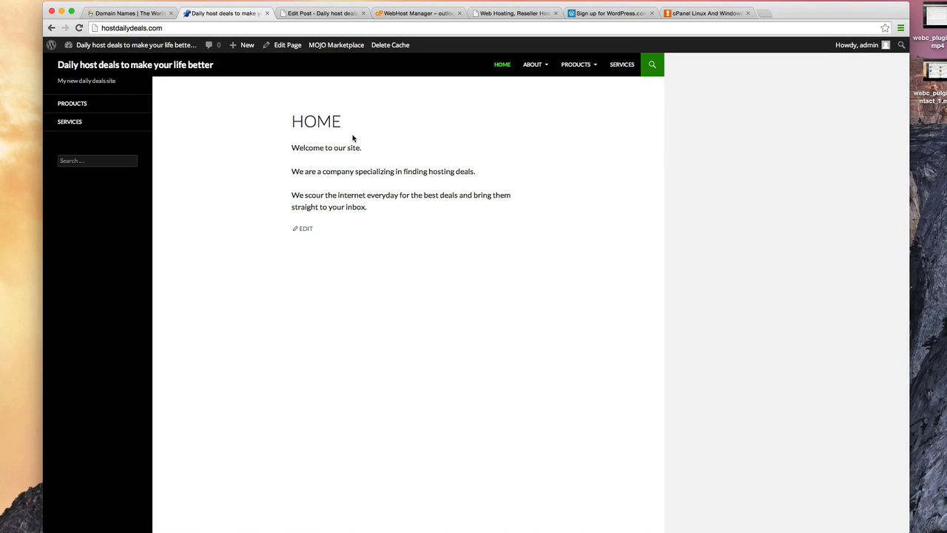
pyautogui.moveTo(292, 117); pyautogui.dragTo(385, 210)
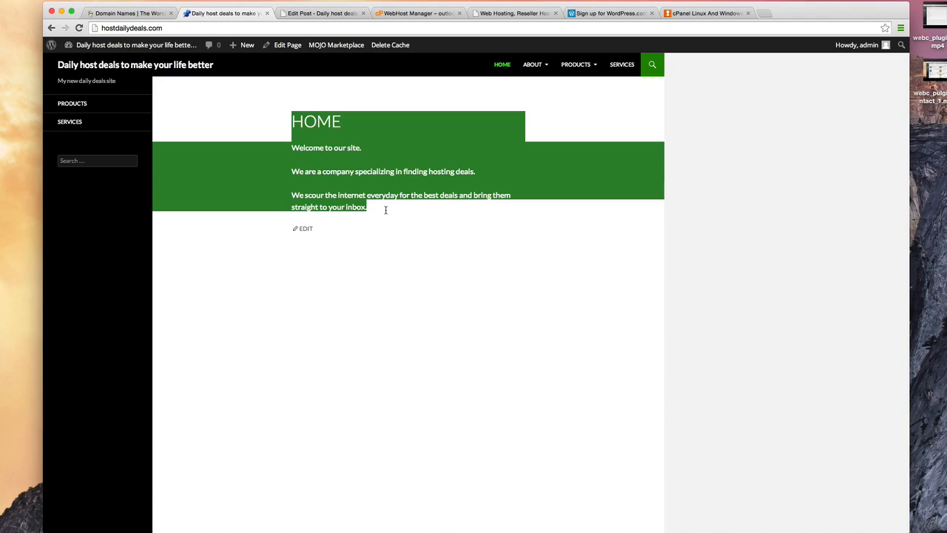
pyautogui.click(393, 217)
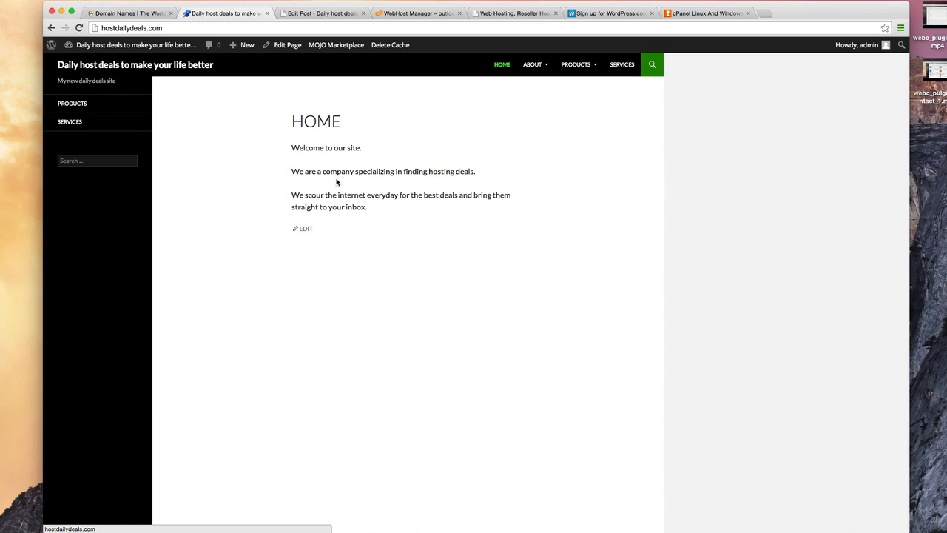
# - Add the Blog category to the Main Menu in the site's menu settings and save the menu
pyautogui.click(324, 14)
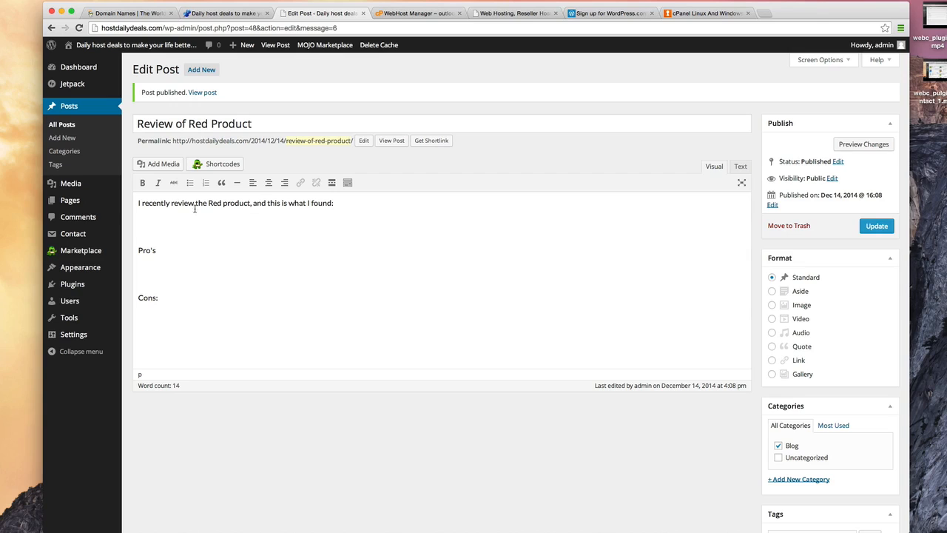
pyautogui.moveTo(82, 268)
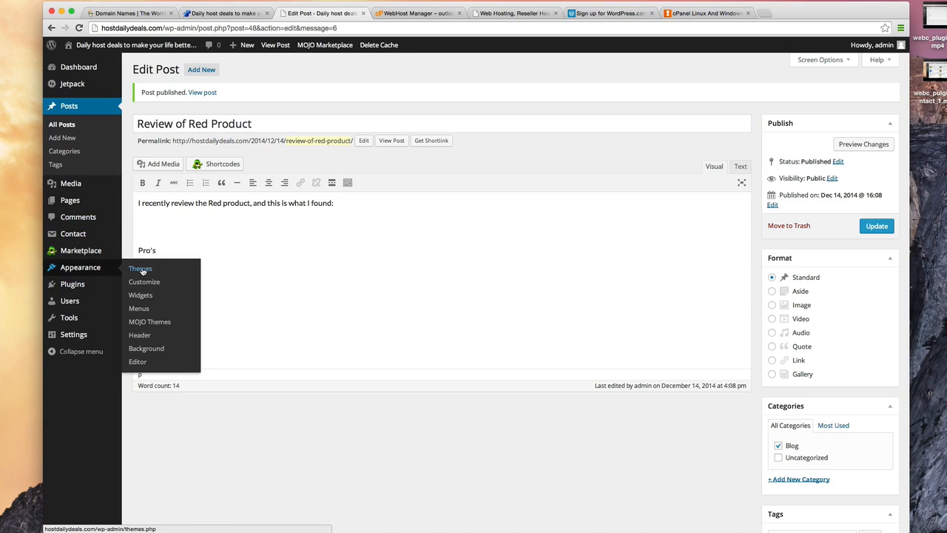
pyautogui.click(144, 309)
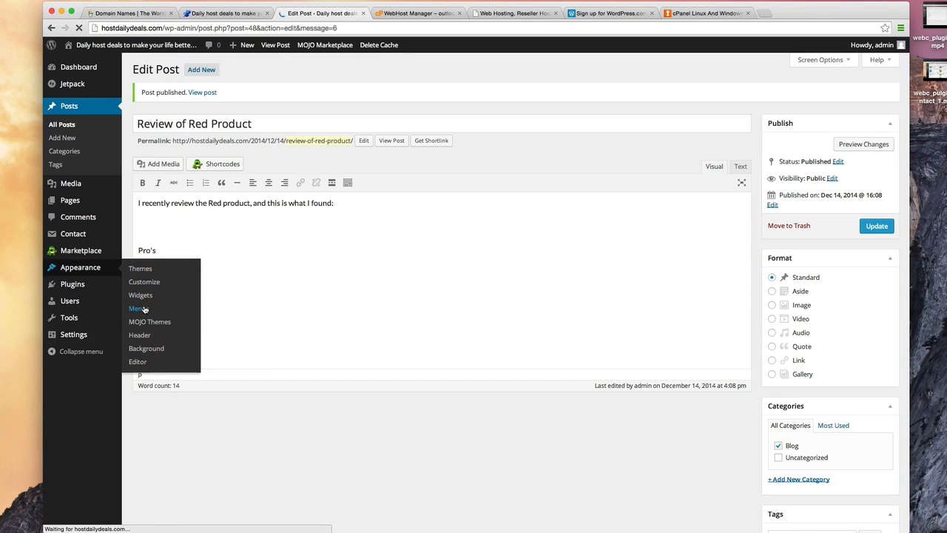
pyautogui.scroll(-3, 256, 271)
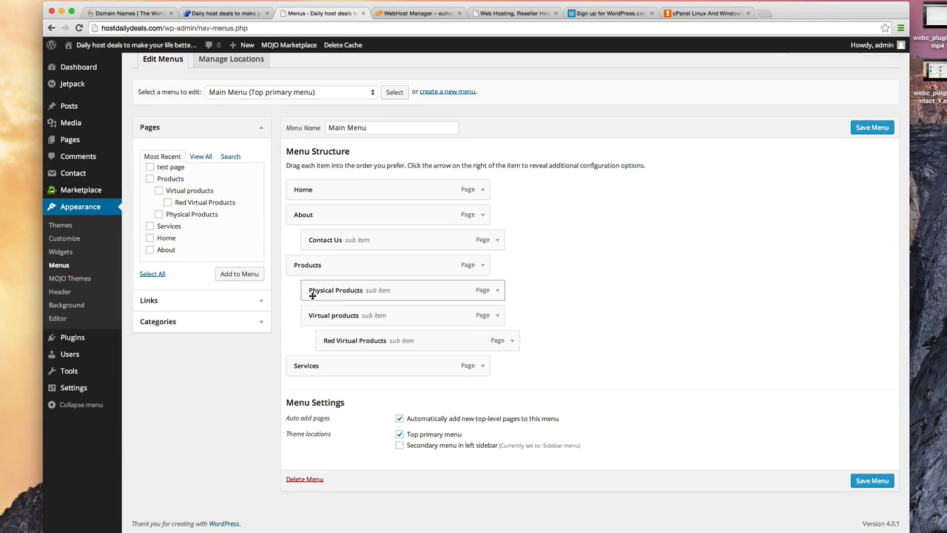
pyautogui.click(263, 324)
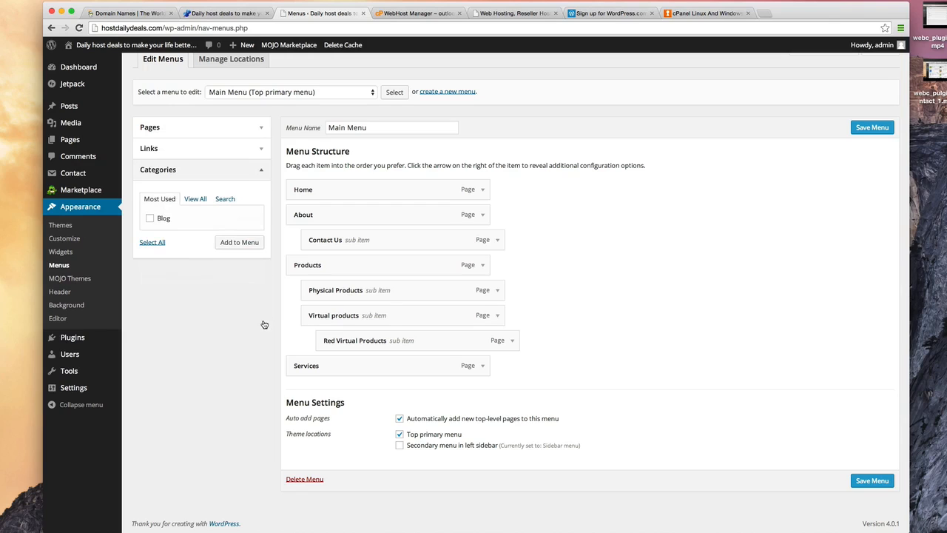
pyautogui.click(151, 219)
pyautogui.click(227, 244)
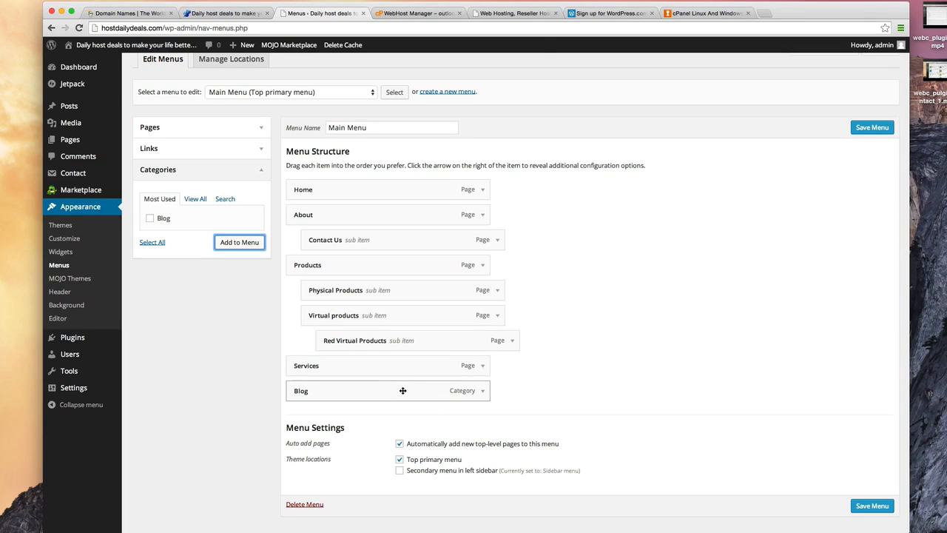
pyautogui.click(873, 508)
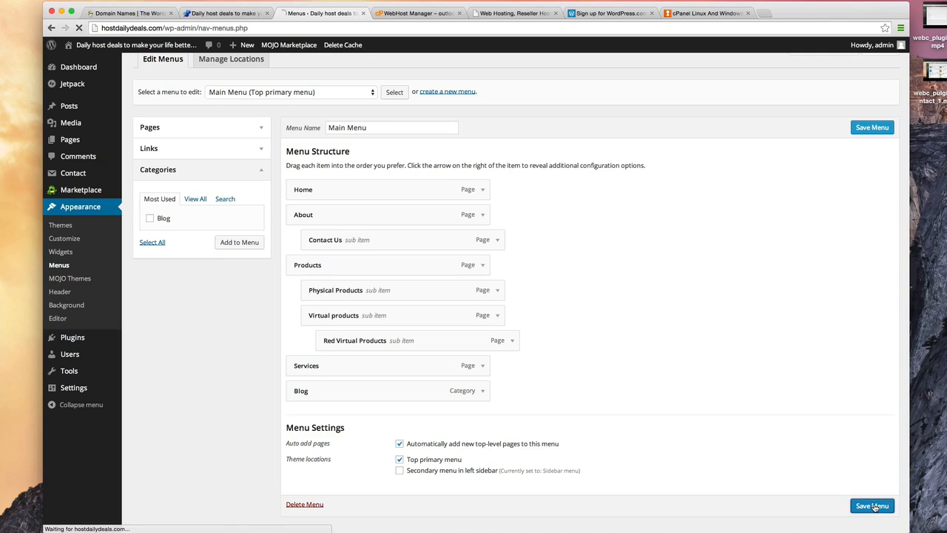
# - Reload the live site and compare its Blog category page with the Physical Products page
pyautogui.click(220, 13)
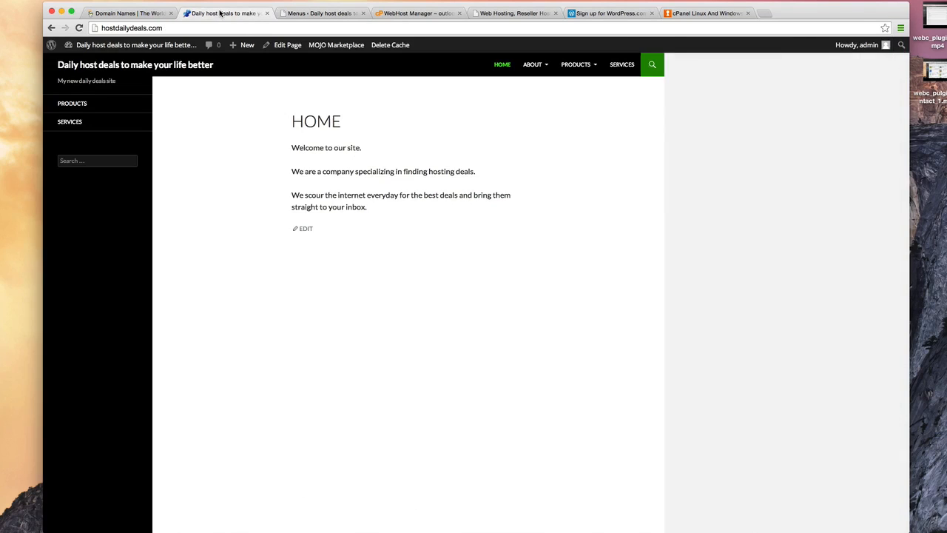
pyautogui.click(80, 28)
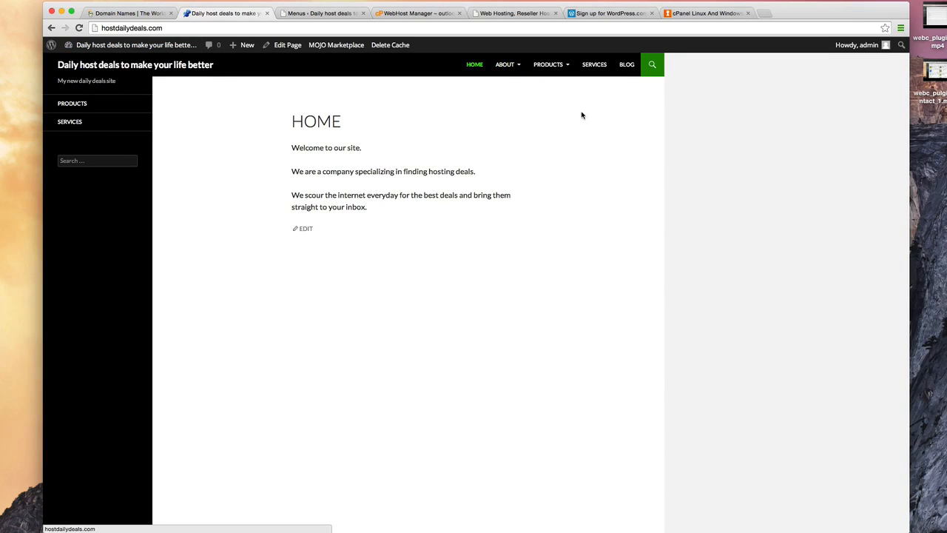
pyautogui.click(627, 65)
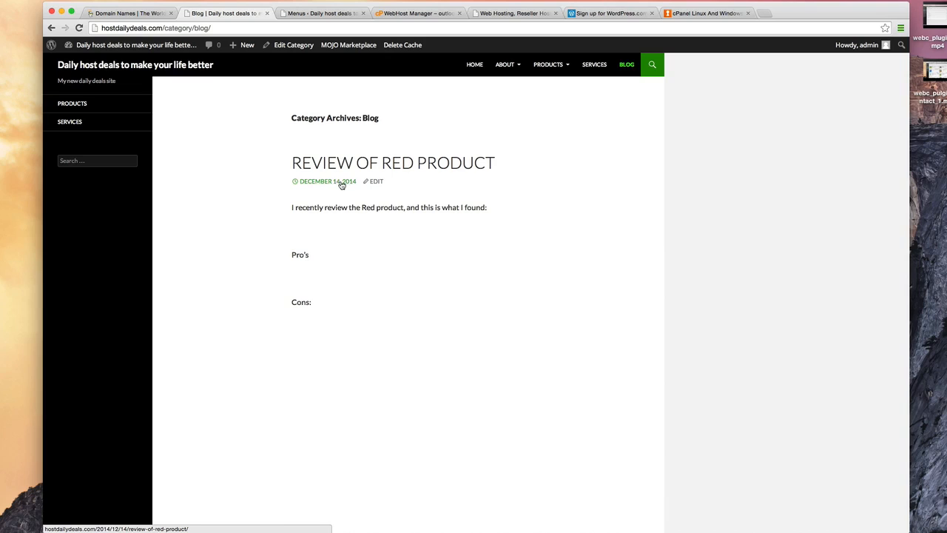
pyautogui.moveTo(552, 69)
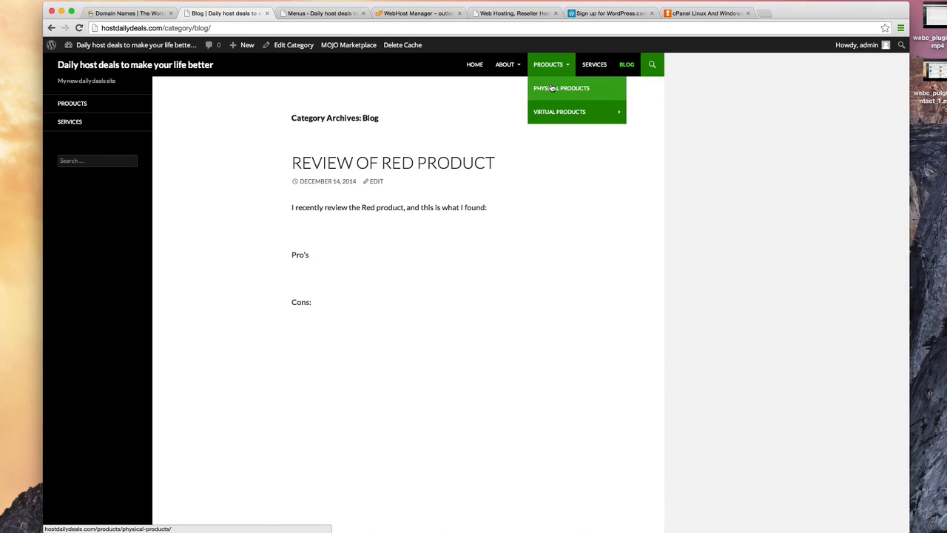
pyautogui.click(551, 88)
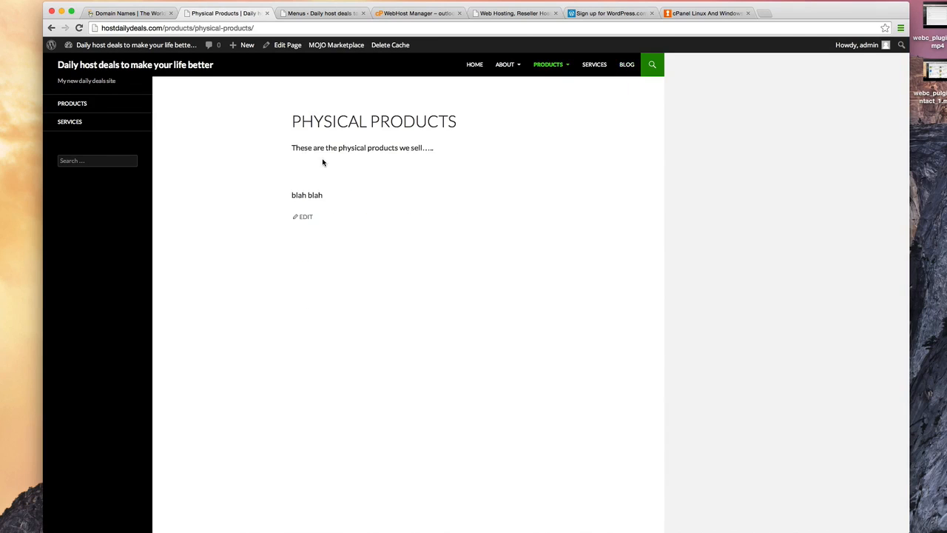
# - Return to the Blog category page on the live site and look over its post
pyautogui.click(627, 65)
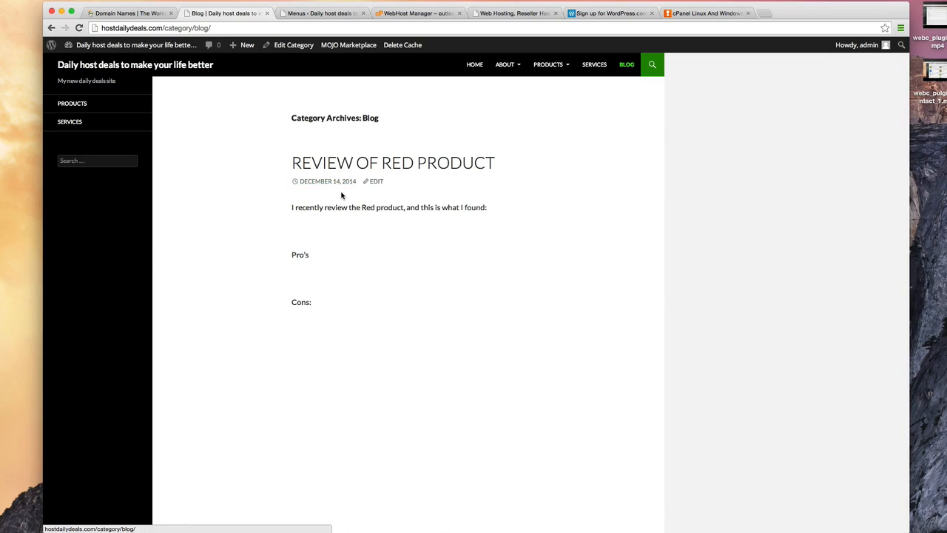
pyautogui.scroll(-2, 342, 196)
pyautogui.scroll(2, 342, 195)
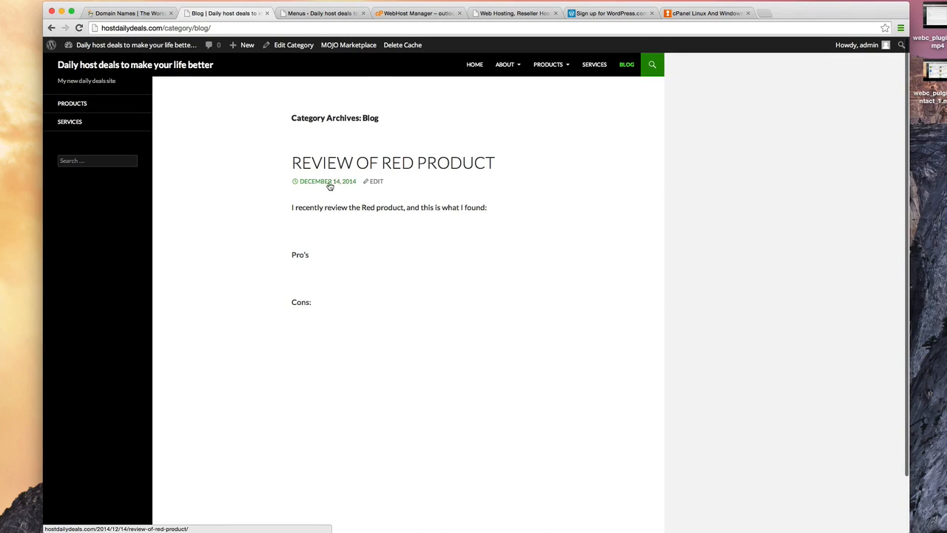
# - Open the Review of Red Product post in the WordPress admin and check its category assignment
pyautogui.click(306, 13)
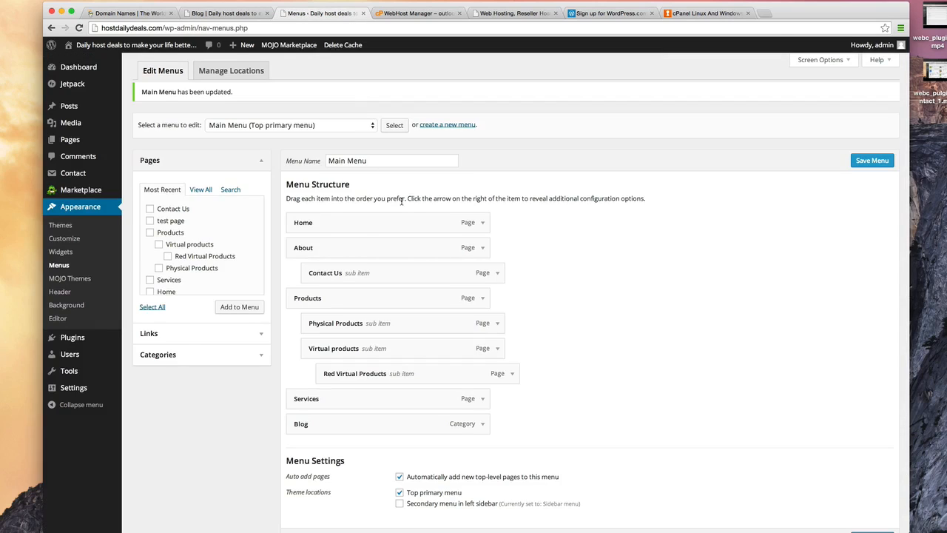
pyautogui.click(71, 108)
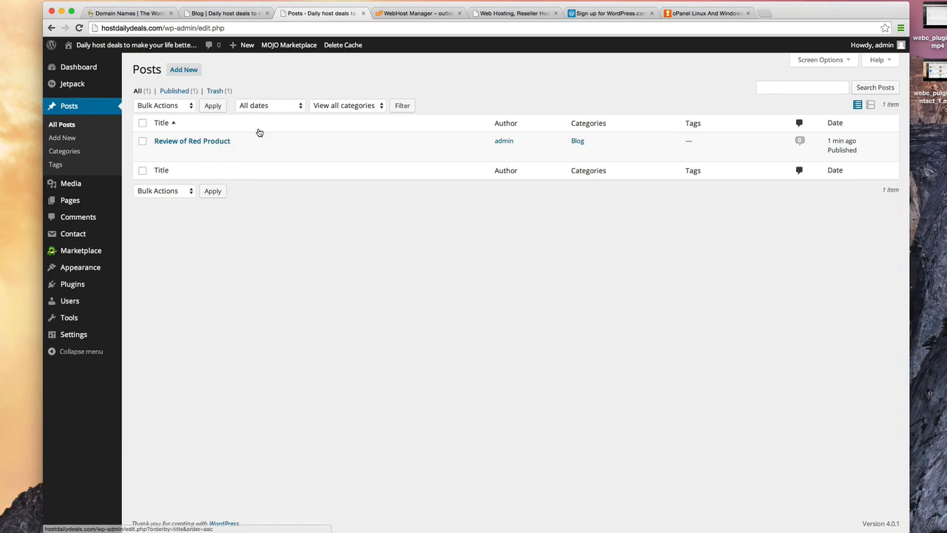
pyautogui.moveTo(185, 143)
pyautogui.click(160, 153)
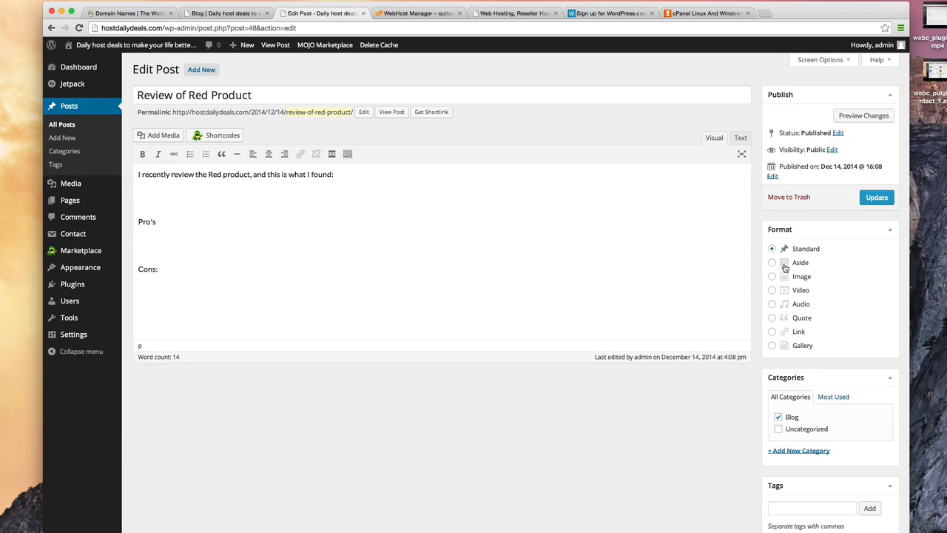
pyautogui.scroll(-3, 740, 296)
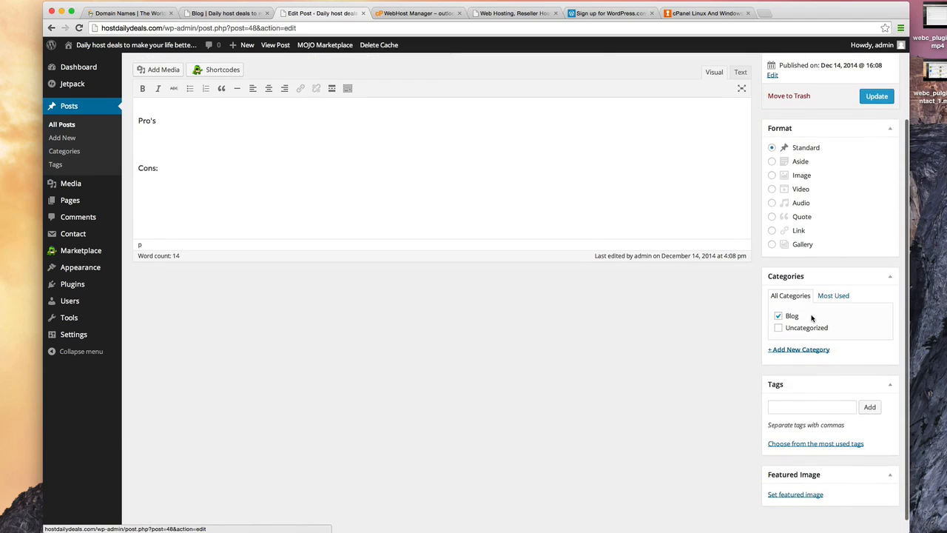
pyautogui.moveTo(812, 317); pyautogui.dragTo(773, 320)
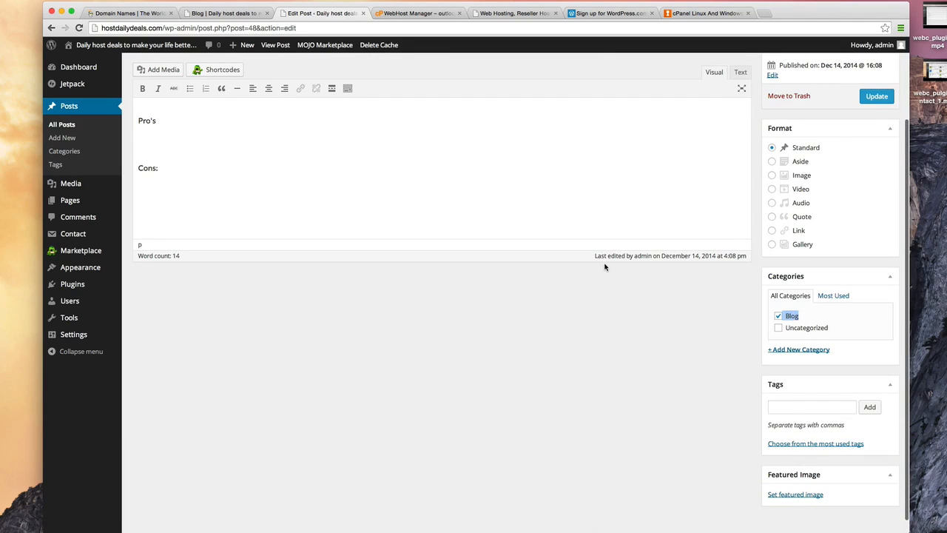
pyautogui.scroll(3, 604, 265)
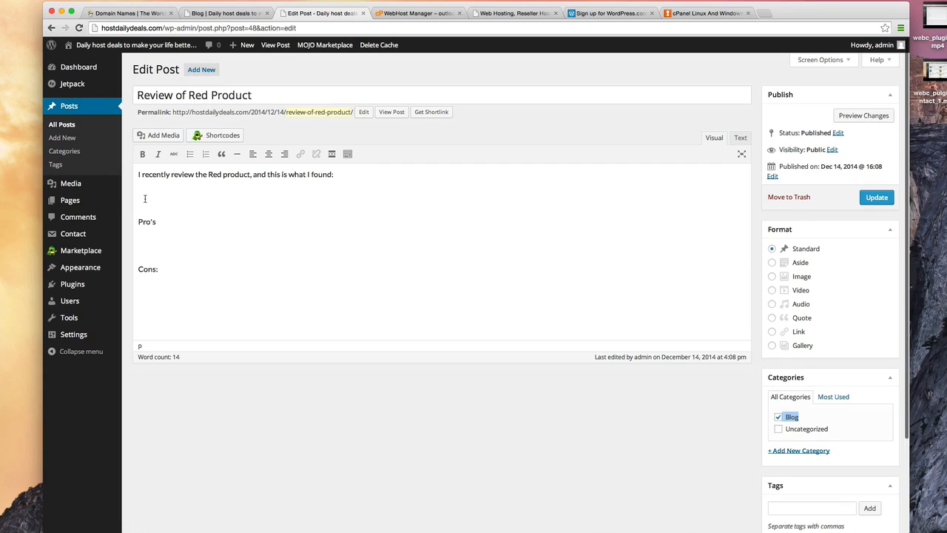
# - Review the Main Menu structure in the site's menu settings and the categories available to add
pyautogui.moveTo(116, 268)
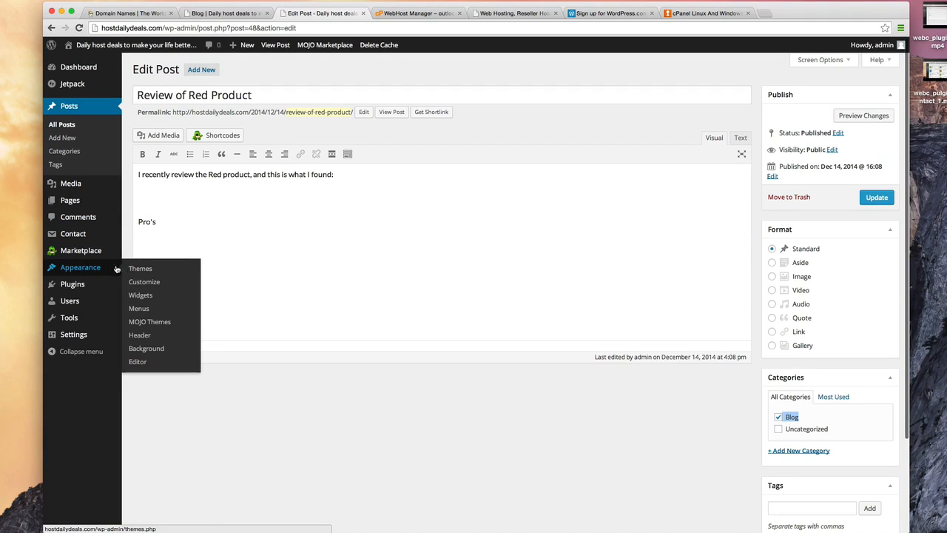
pyautogui.click(140, 305)
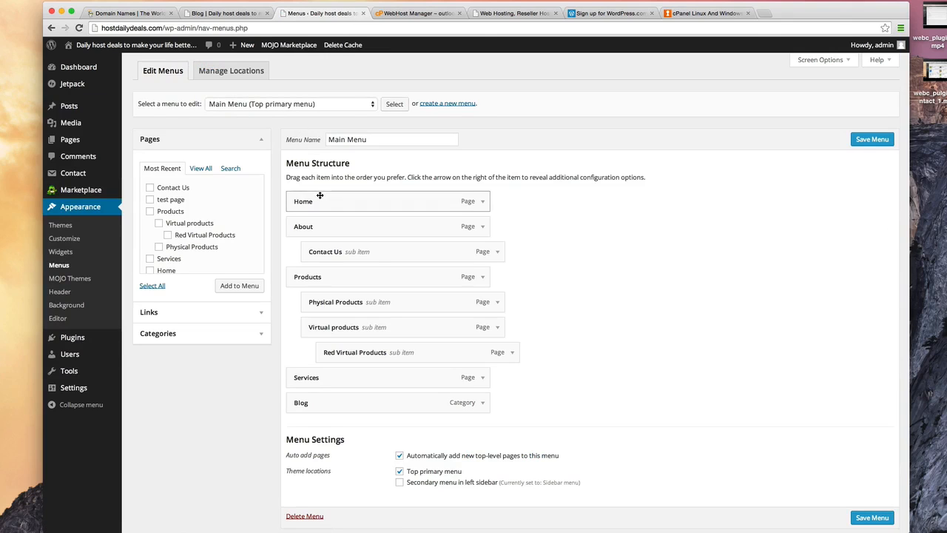
pyautogui.click(261, 333)
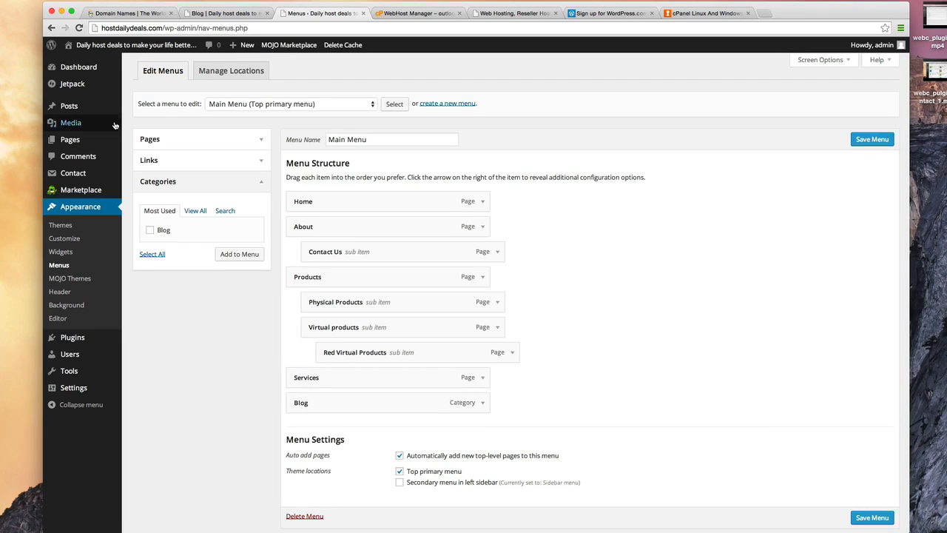
# - Create a new post titled "Review Blue product" with the body text "My review of the blue product"
pyautogui.click(69, 106)
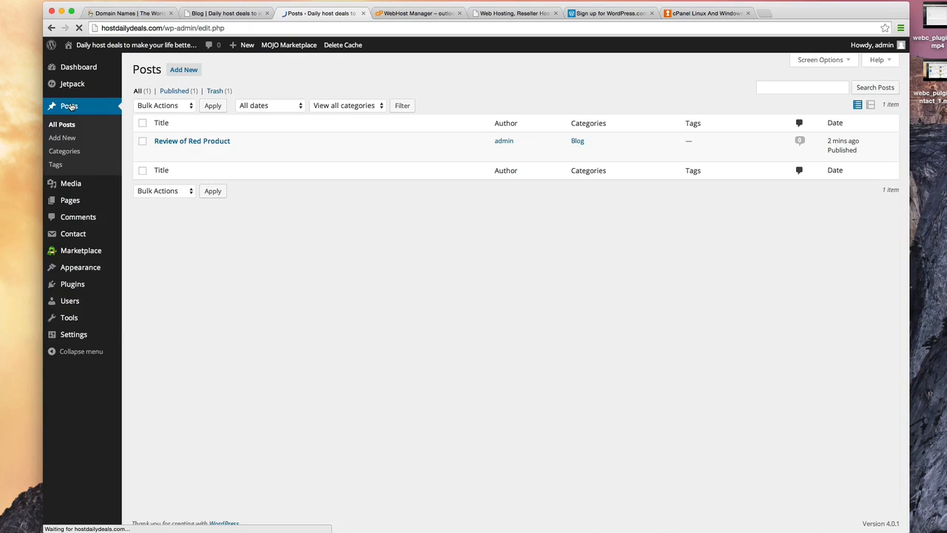
pyautogui.click(184, 71)
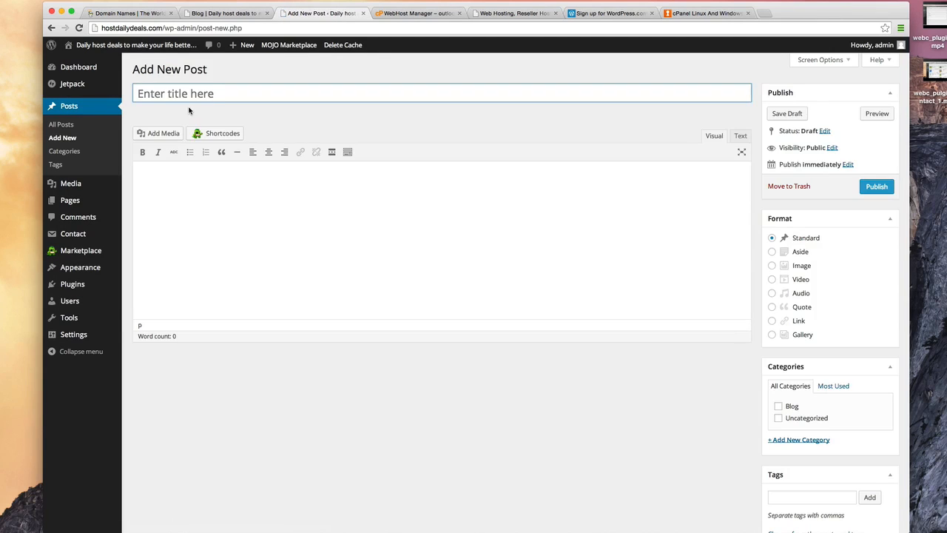
pyautogui.write('Review Blue product')
pyautogui.press('Tab')
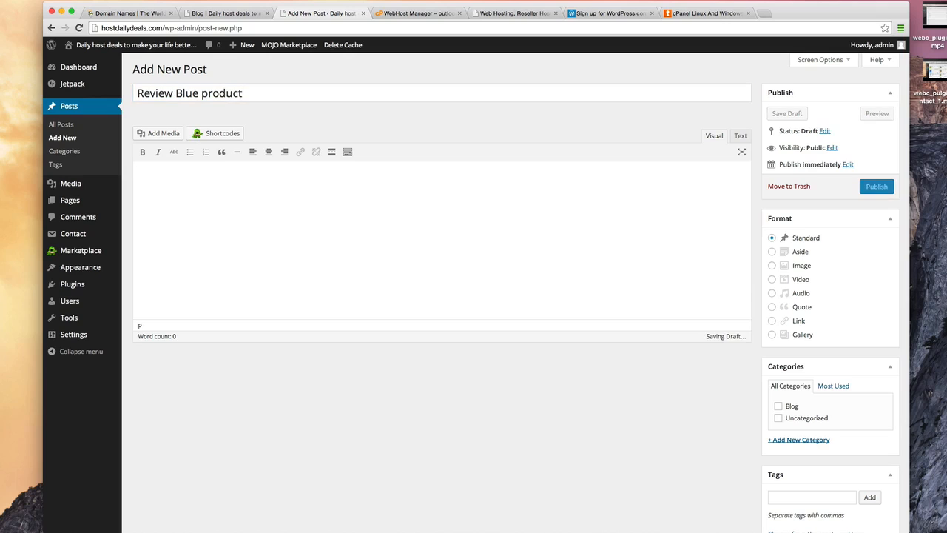
pyautogui.write('My review of t')
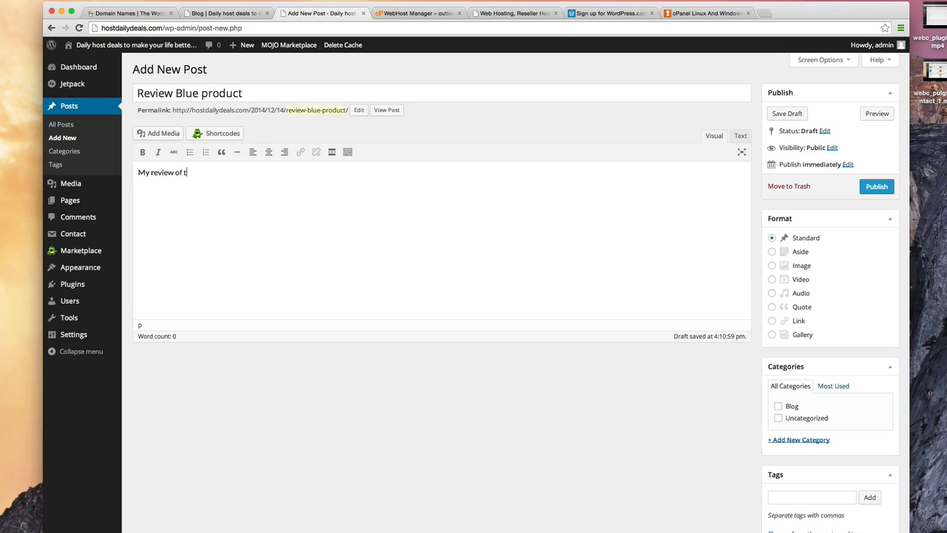
pyautogui.write('he blue priod')
pyautogui.write('odu')
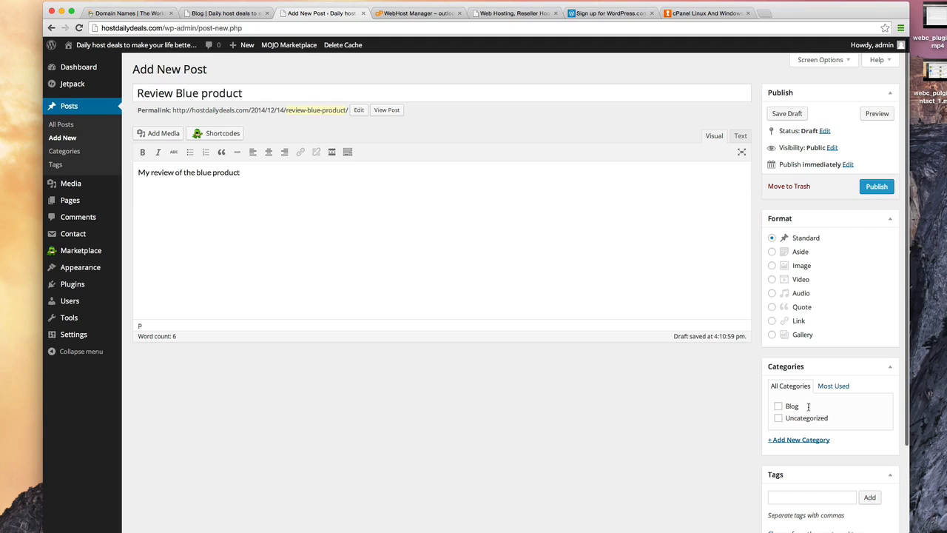
# - Assign the blue product post to the Blog category and publish it
pyautogui.moveTo(808, 406); pyautogui.dragTo(780, 408)
pyautogui.click(778, 408)
pyautogui.scroll(-1, 840, 408)
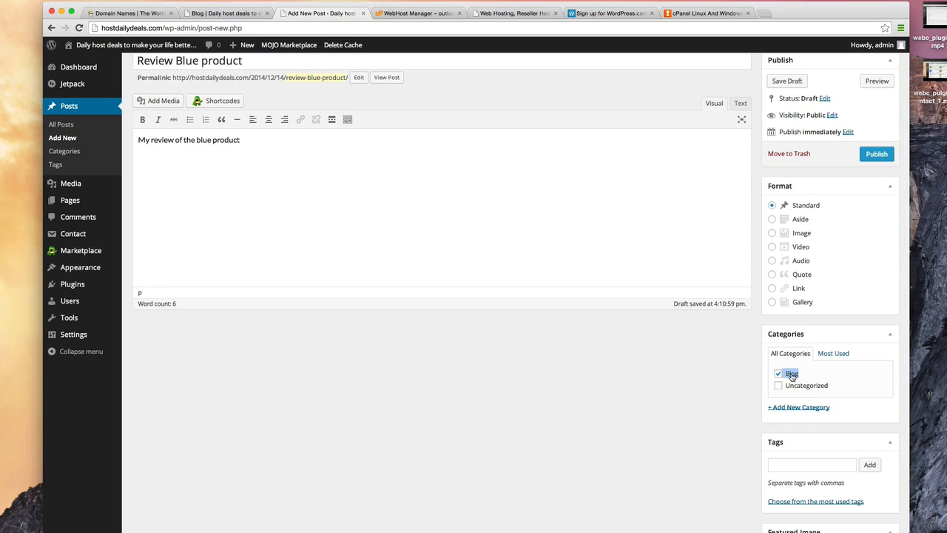
pyautogui.scroll(-2, 822, 374)
pyautogui.scroll(5, 823, 374)
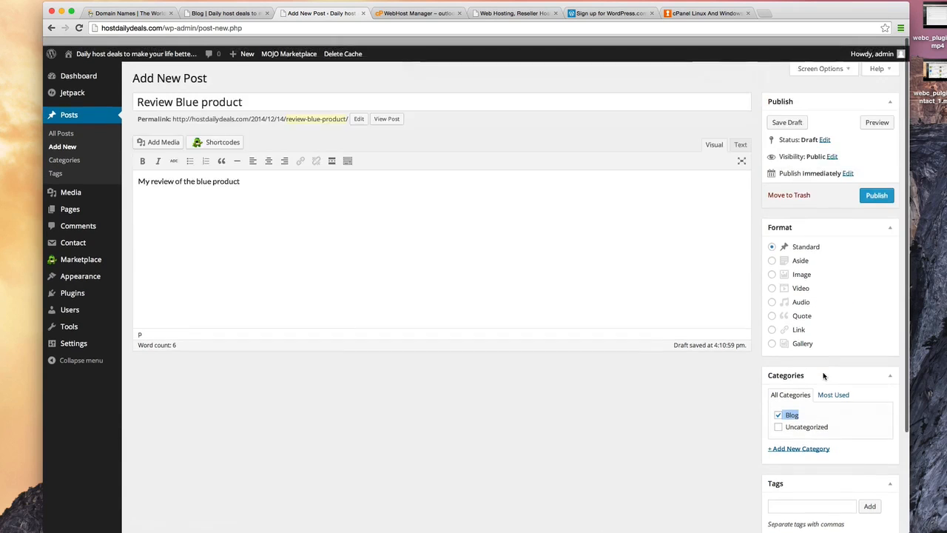
pyautogui.click(871, 186)
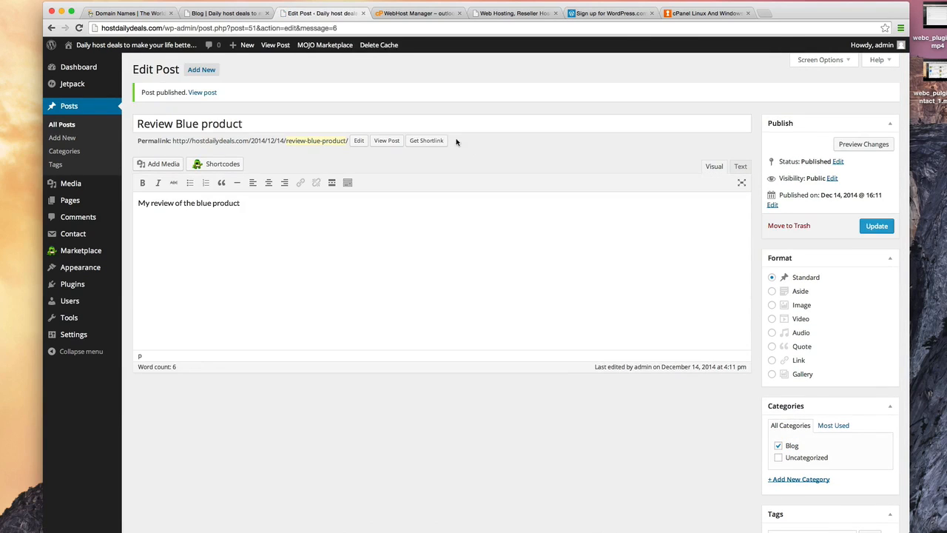
# - Reload the live Blog category page and examine its list of posts and the site's navigation menu
pyautogui.click(226, 13)
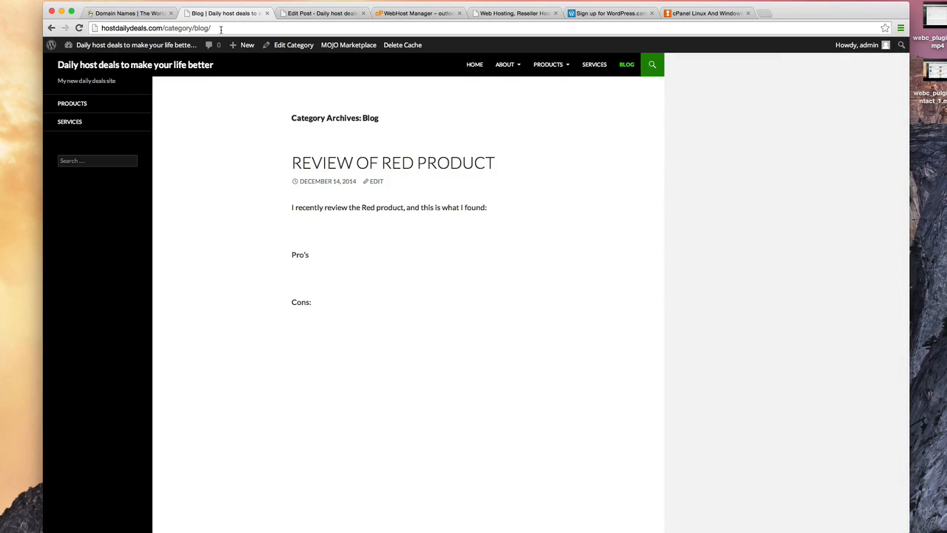
pyautogui.click(78, 28)
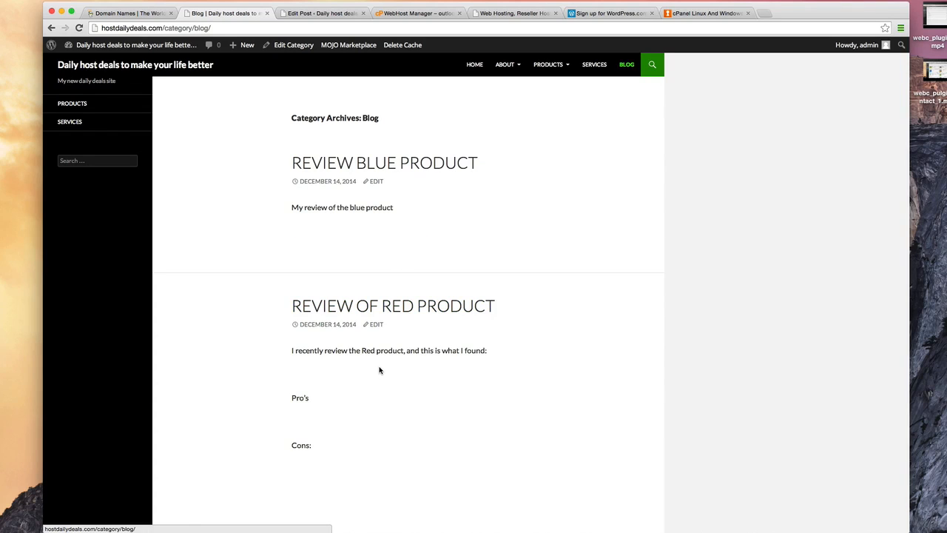
pyautogui.scroll(-1, 380, 370)
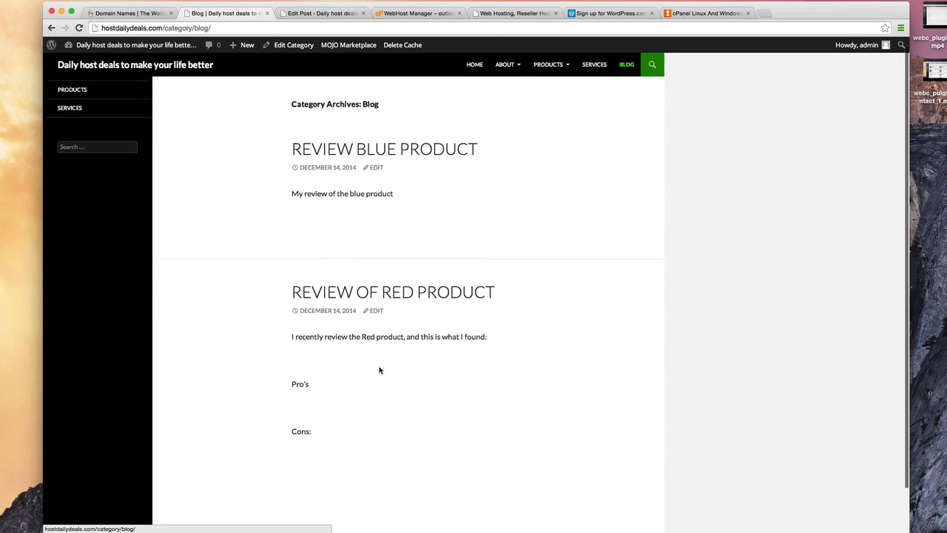
pyautogui.scroll(-2, 380, 369)
pyautogui.scroll(4, 380, 370)
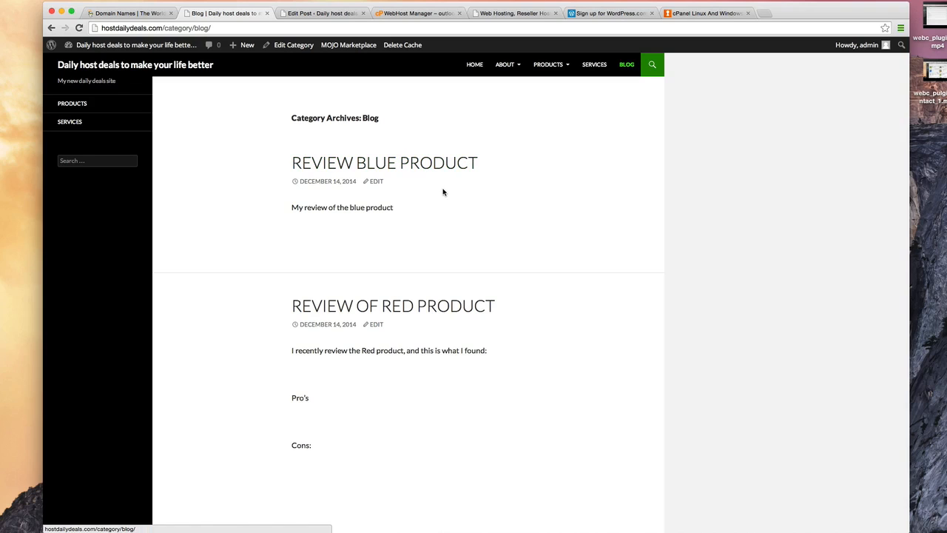
pyautogui.moveTo(546, 63)
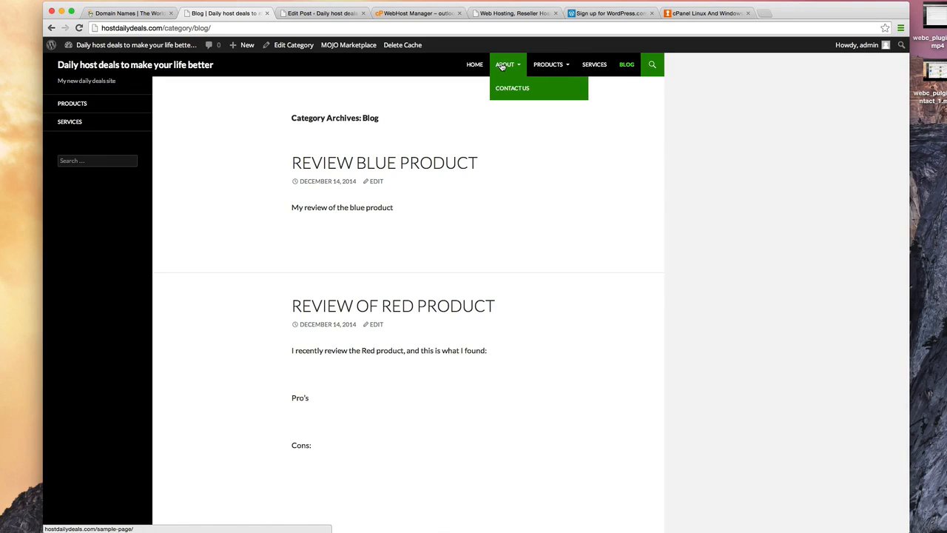
pyautogui.moveTo(503, 72)
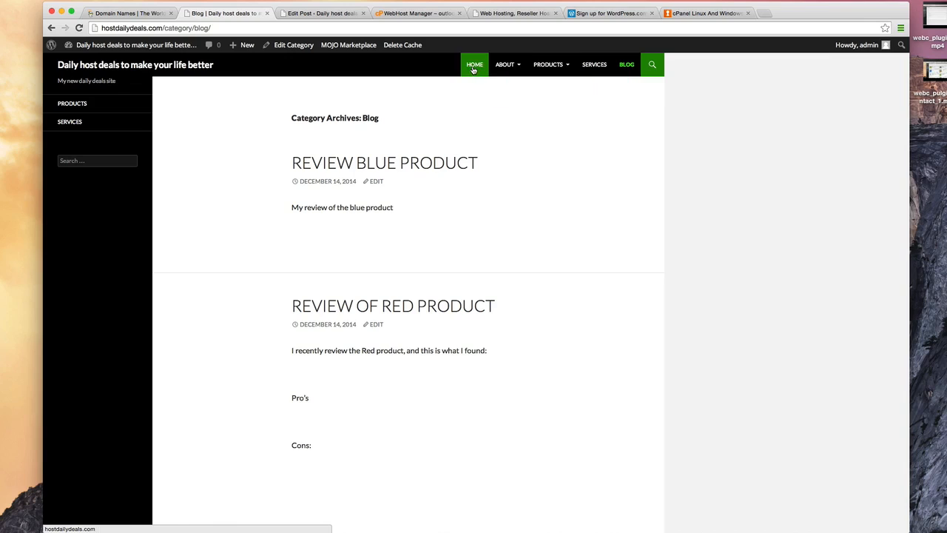